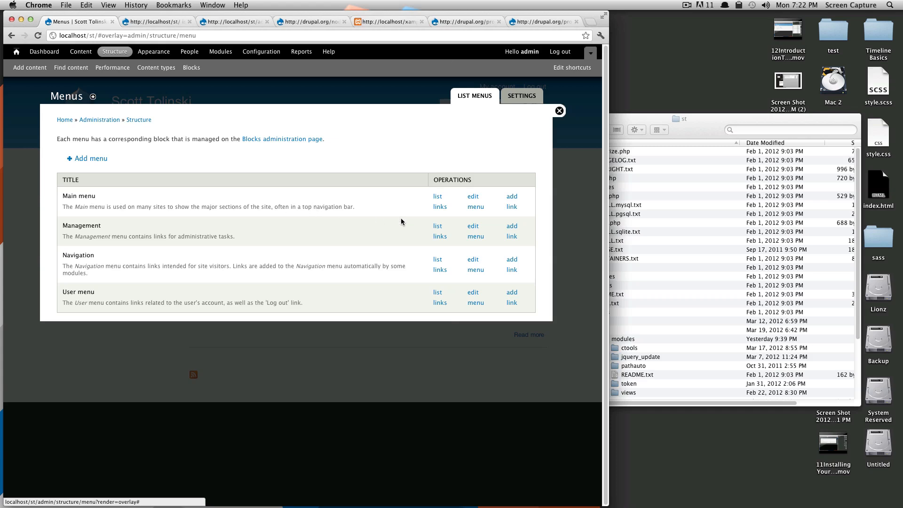
Step: Create and save a new menu titled "Test Menu" with the description "Just a test"
click(95, 158)
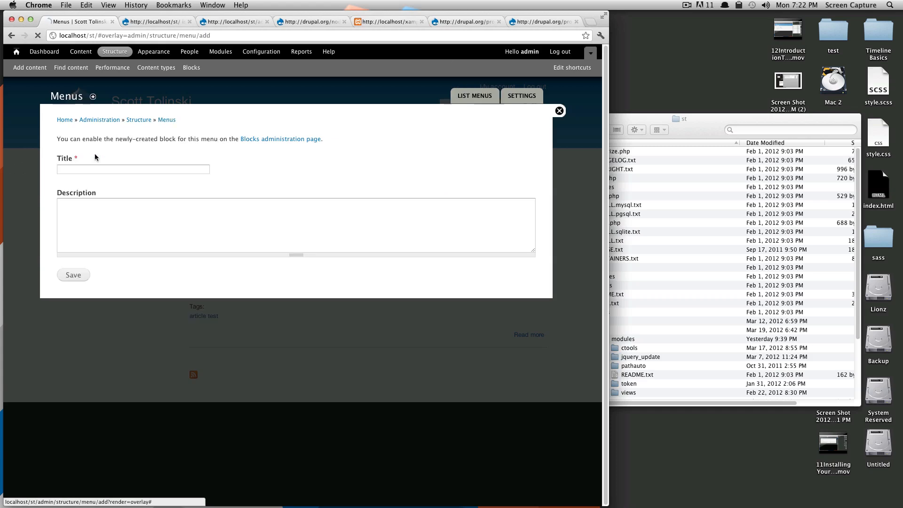
click(97, 168)
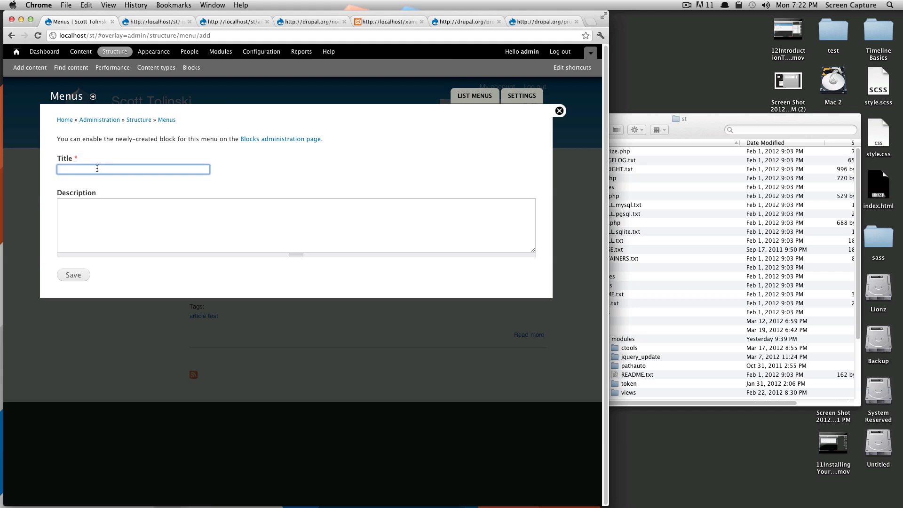
text(Test Menu)
key(Tab)
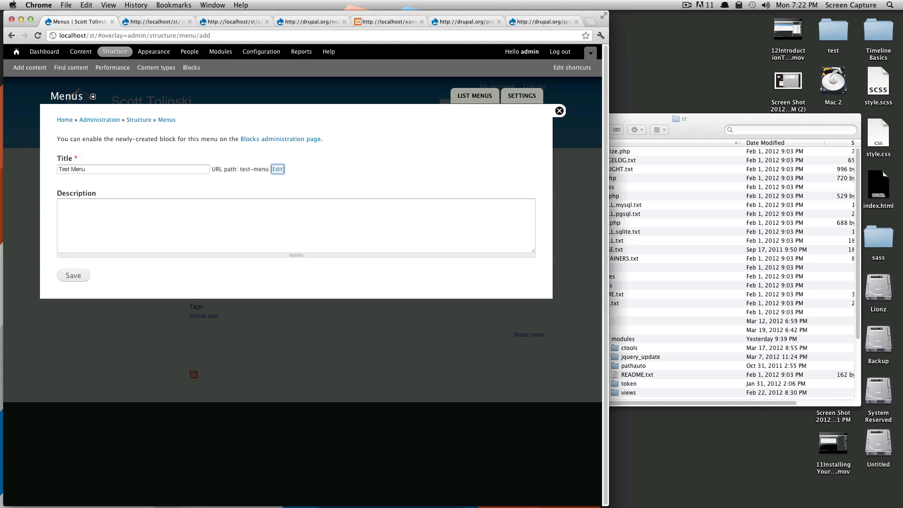
key(Tab)
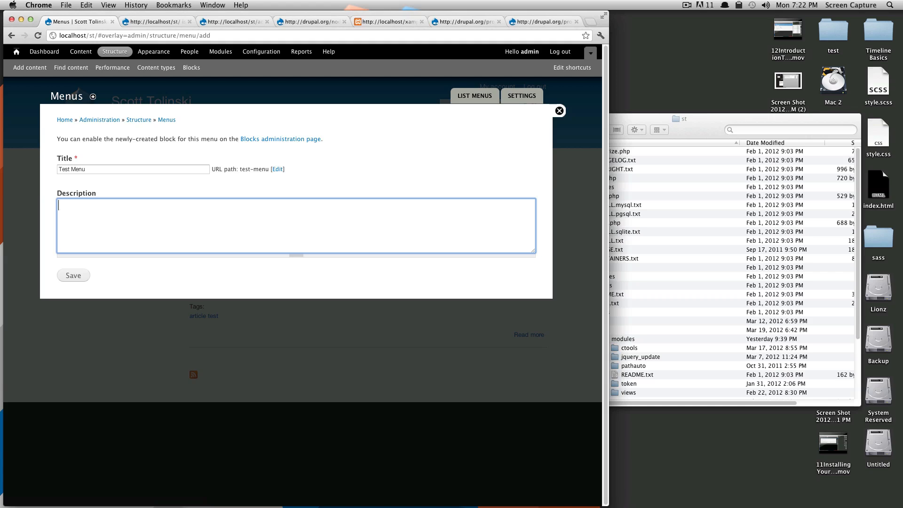
text(Just a etes)
key(BackSpace)
key(BackSpace)
key(BackSpace)
key(BackSpace)
text(test)
click(62, 276)
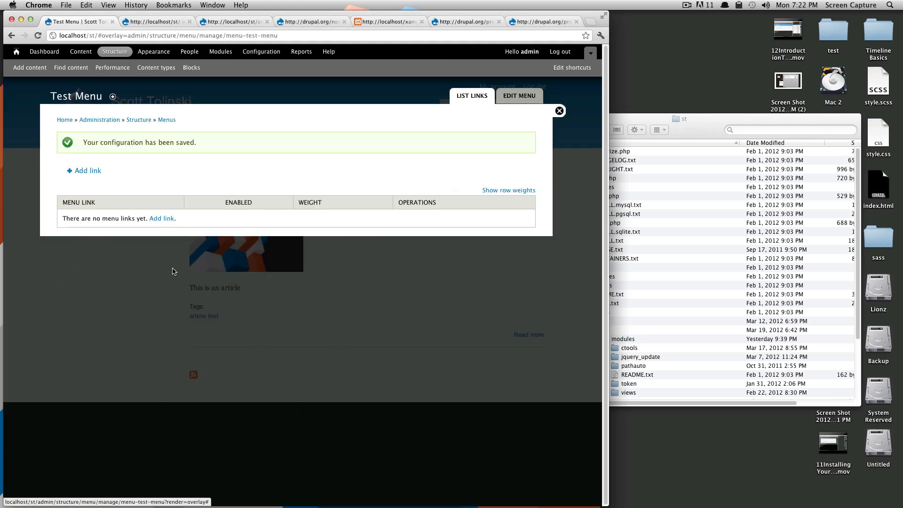
Step: Start a new link in Test Menu and give it the title "Test Link 1"
click(159, 218)
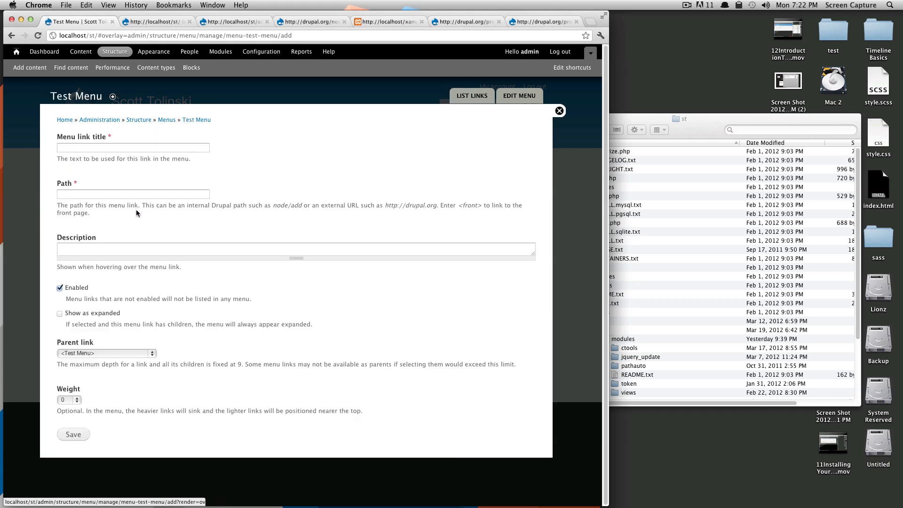
click(85, 148)
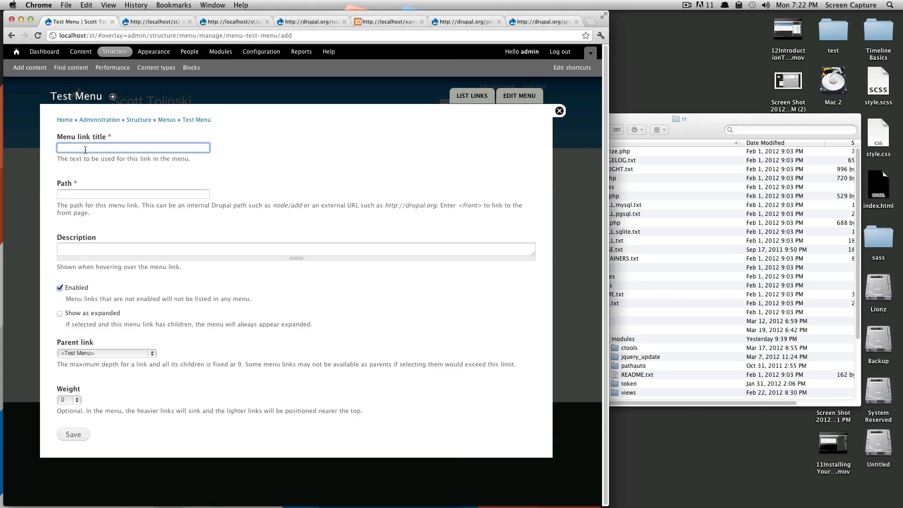
text(Test Link 1)
key(Tab)
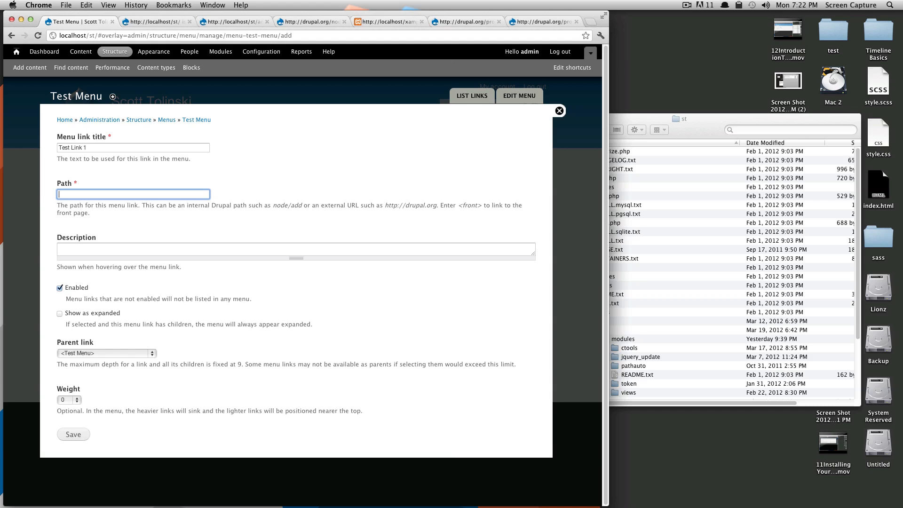
Step: Open the My First Project page from the site's content list and copy its internal path, projects/my-first-project, without the overlay suffix
click(152, 21)
key(super+r)
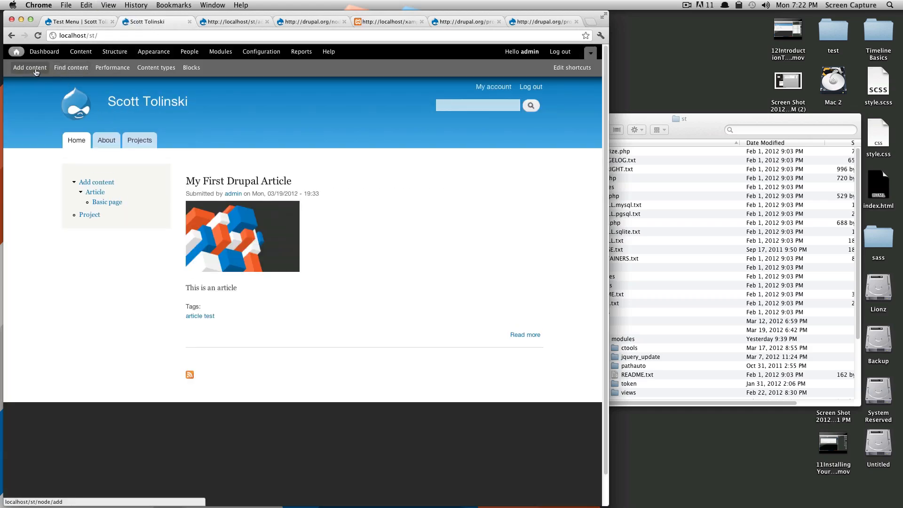
click(58, 69)
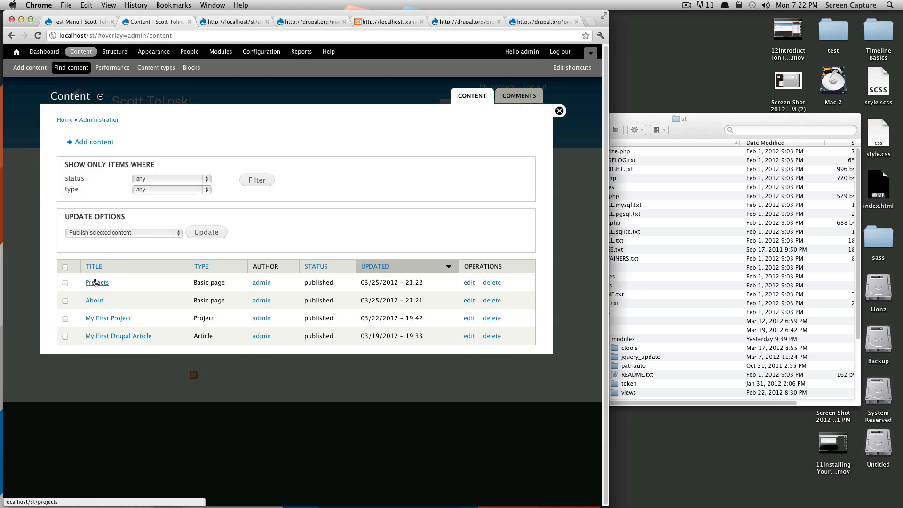
click(96, 319)
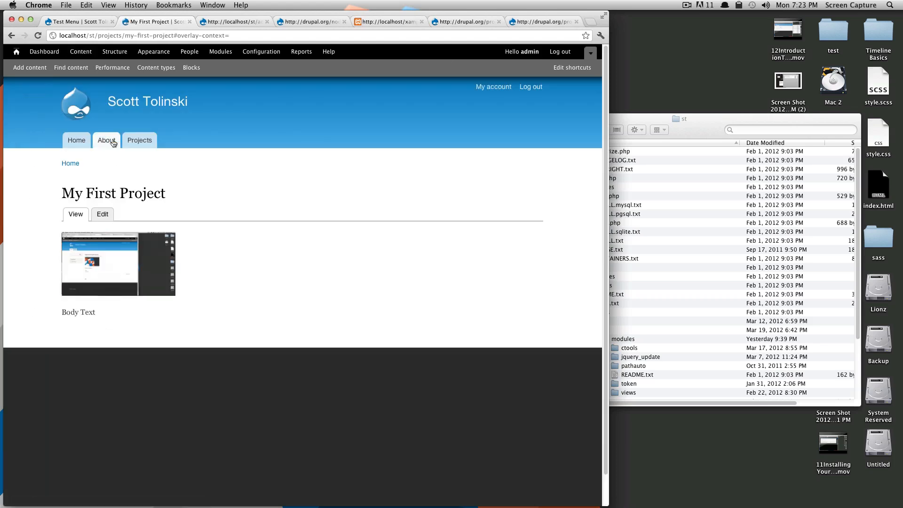
drag(174, 37, 269, 38)
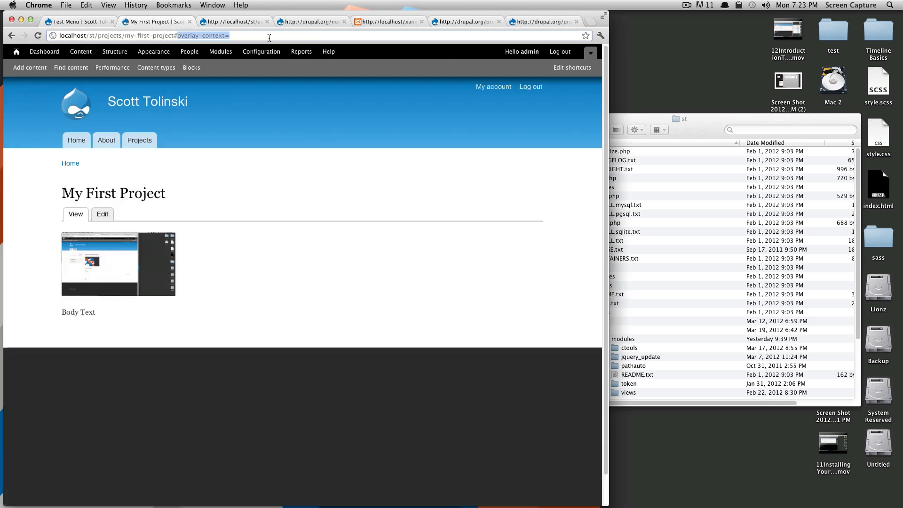
key(BackSpace)
key(Return)
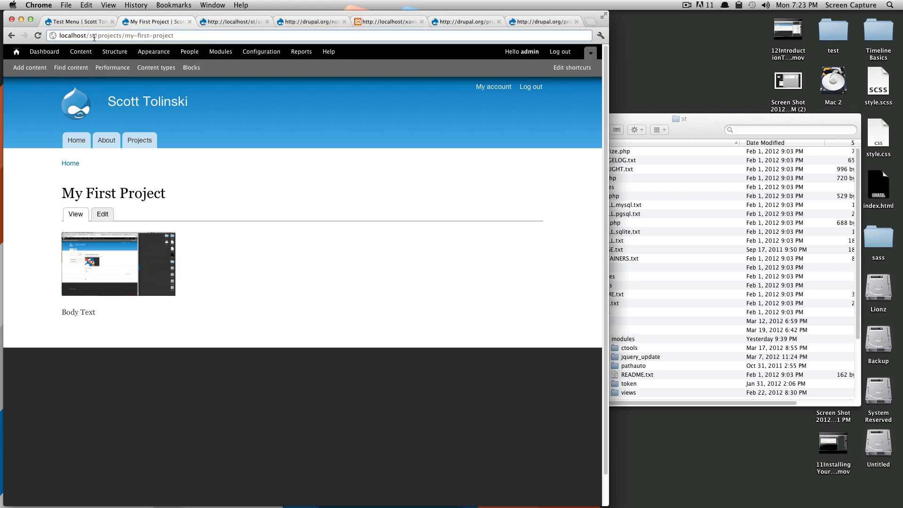
drag(175, 37, 98, 37)
key(super+c)
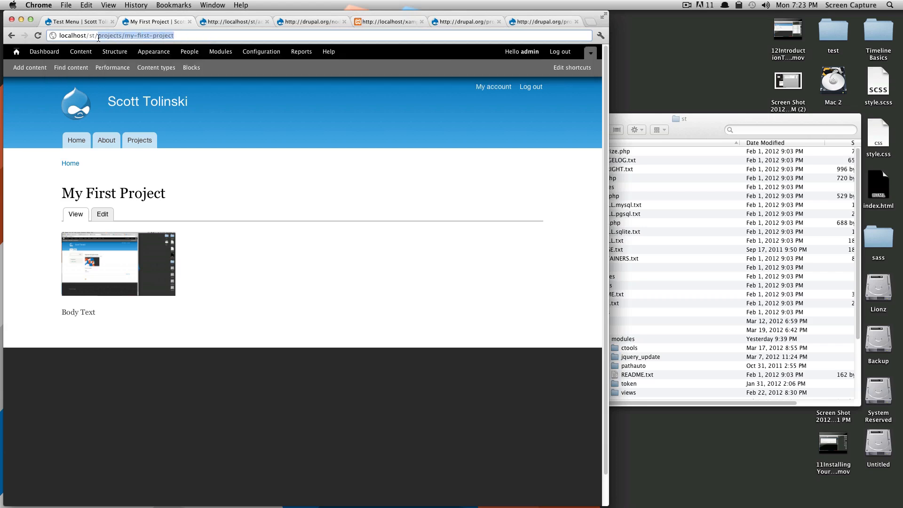
Step: Paste projects/my-first-project as the path of Test Link 1 and save the menu link
click(73, 21)
key(super+v)
click(94, 149)
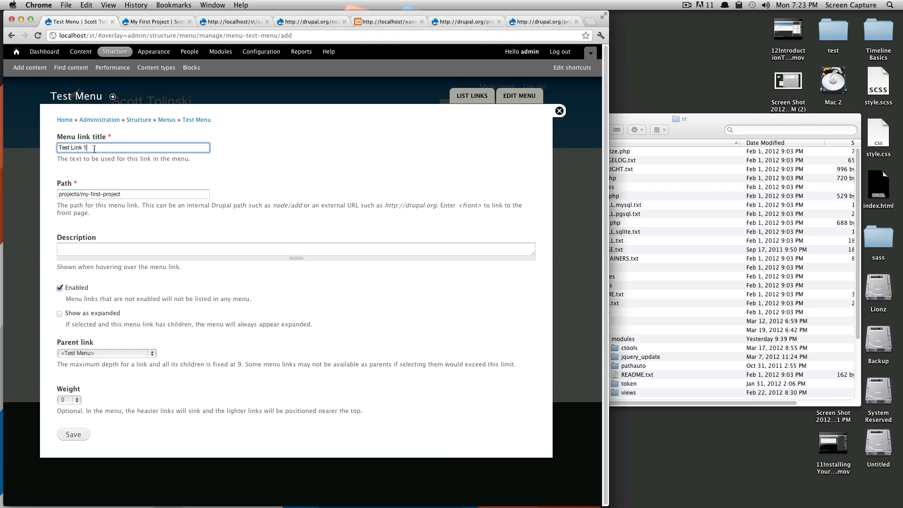
click(69, 195)
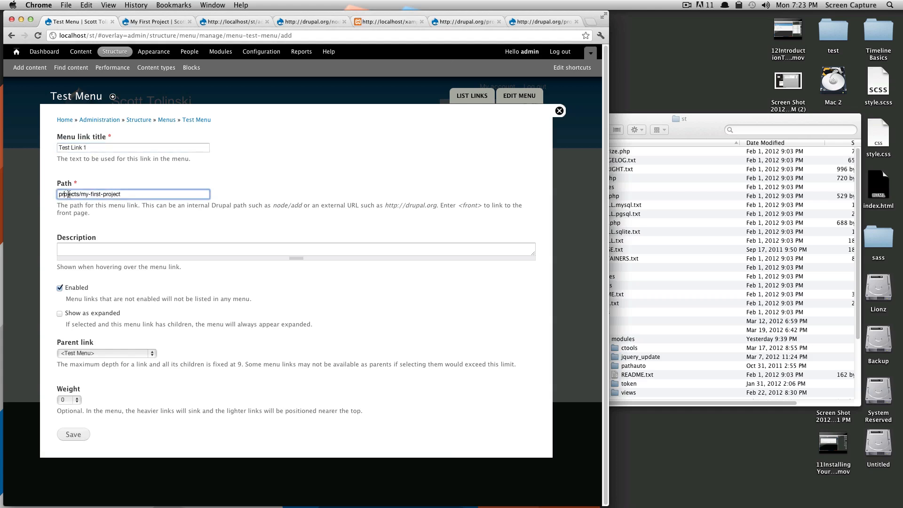
click(90, 254)
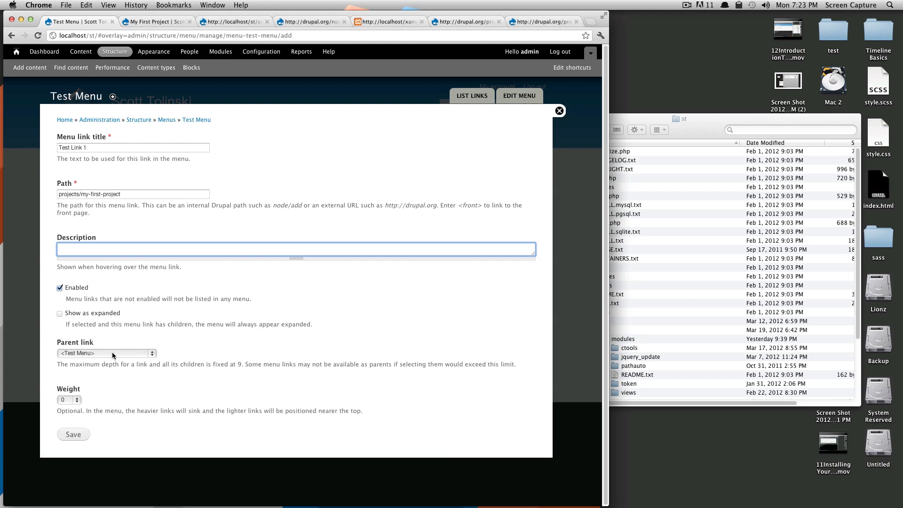
click(74, 434)
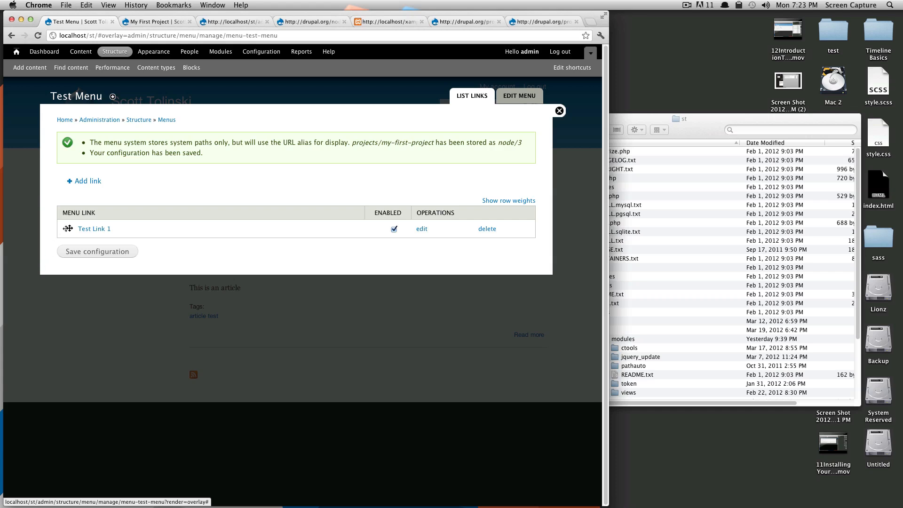
Step: Add another link to Test Menu titled "Test 2" with the path "projects"
click(84, 182)
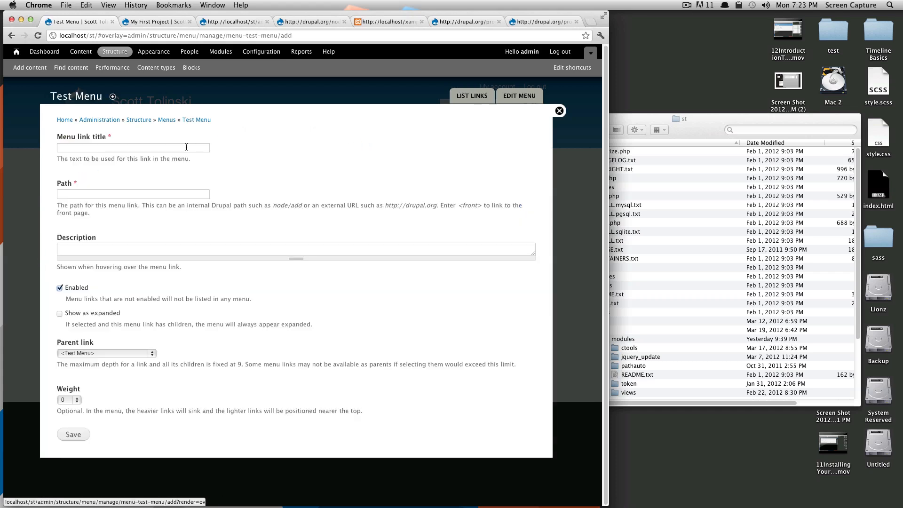
click(186, 147)
text(Test 2)
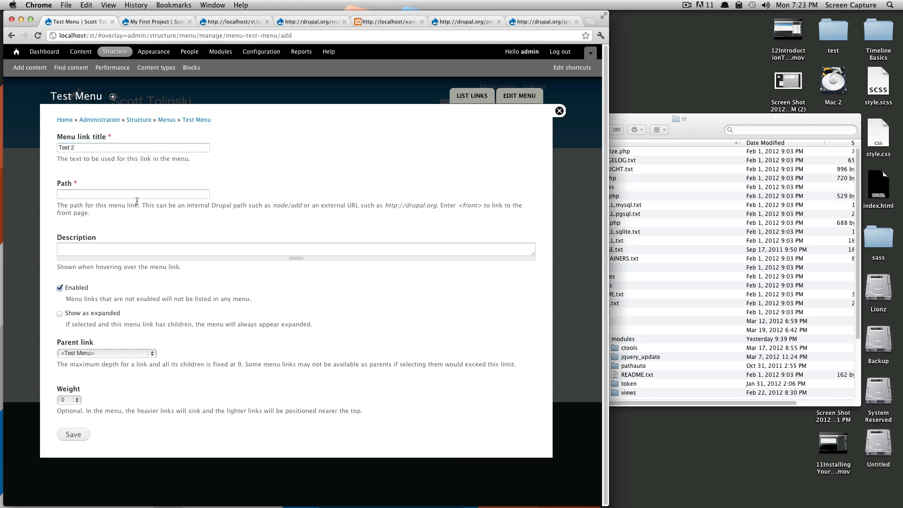
click(139, 195)
key(super+v)
drag(142, 195, 82, 200)
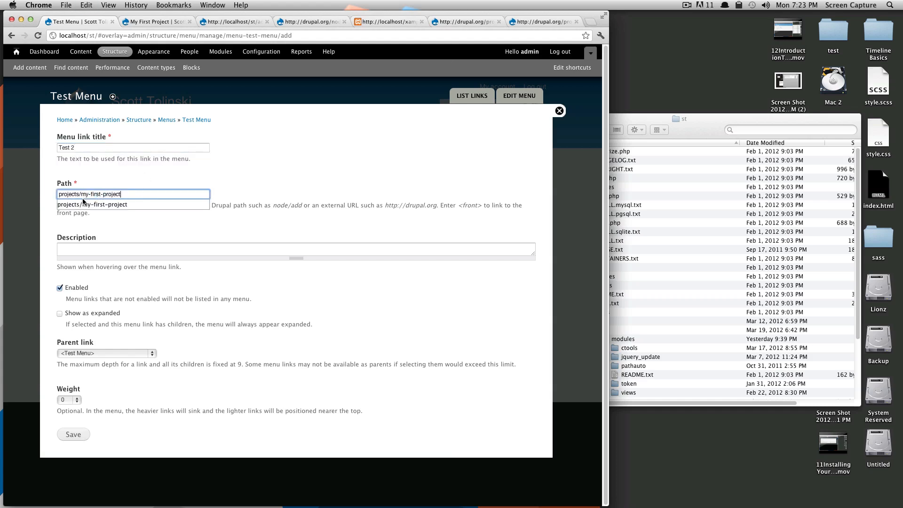
key(BackSpace)
key(BackSpace)
key(BackSpace)
key(BackSpace)
key(BackSpace)
key(BackSpace)
key(BackSpace)
key(BackSpace)
key(BackSpace)
key(BackSpace)
key(BackSpace)
key(BackSpace)
key(BackSpace)
key(BackSpace)
key(BackSpace)
key(BackSpace)
Step: Set the weight of the Test 2 link to 1 and save it
click(115, 250)
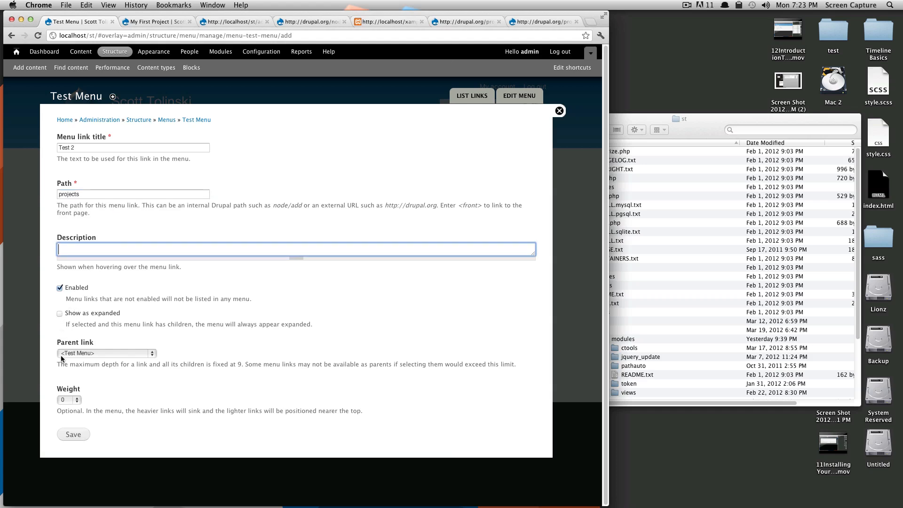
click(68, 399)
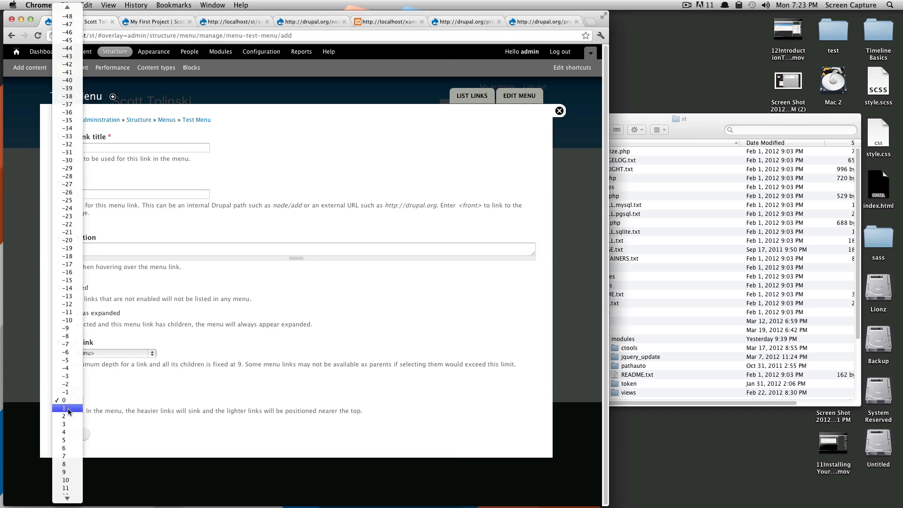
click(67, 409)
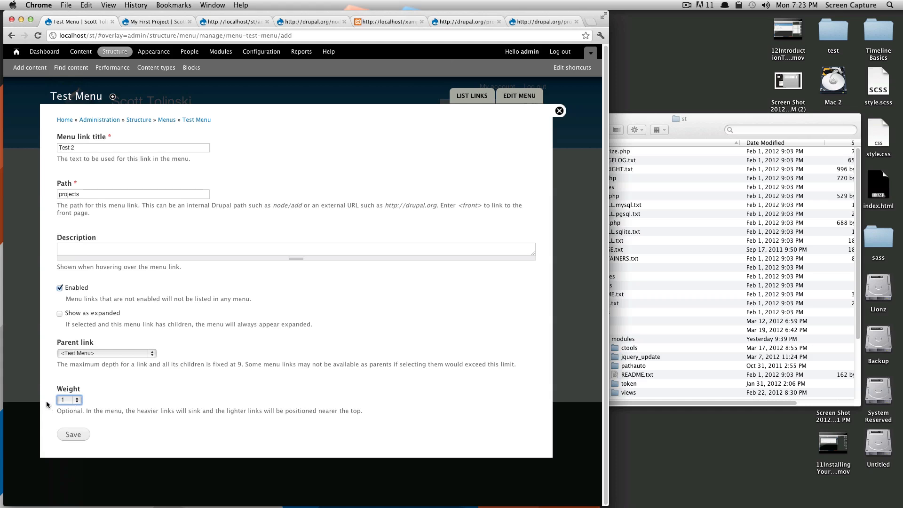
click(73, 434)
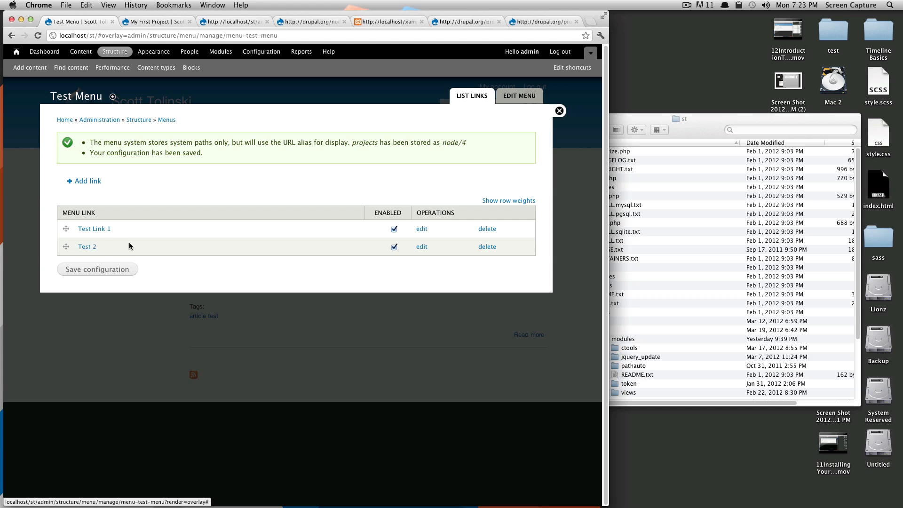
Step: Check the Test Menu's title and description settings, and save the configuration of its link list
click(519, 96)
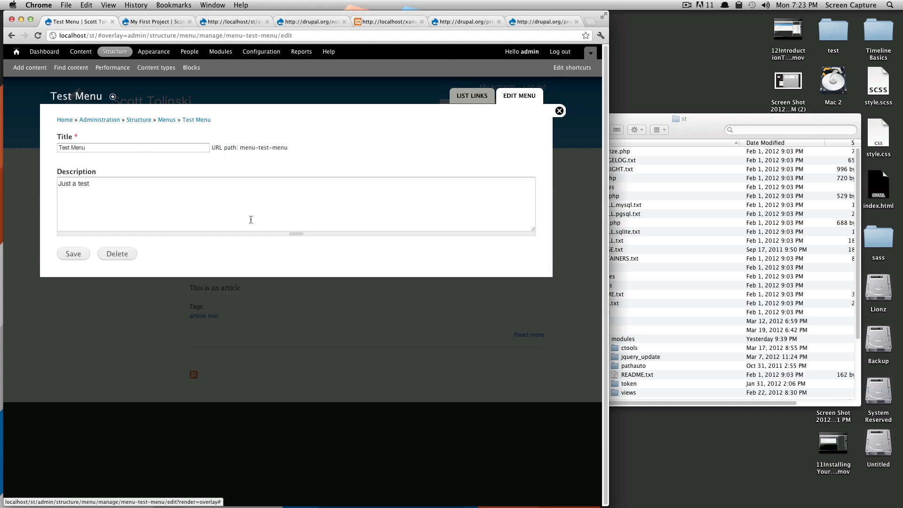
click(460, 102)
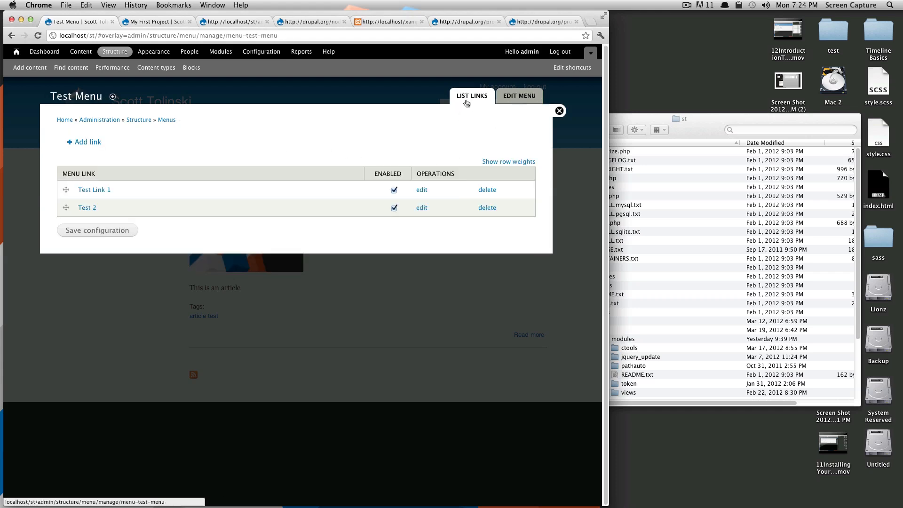
click(126, 233)
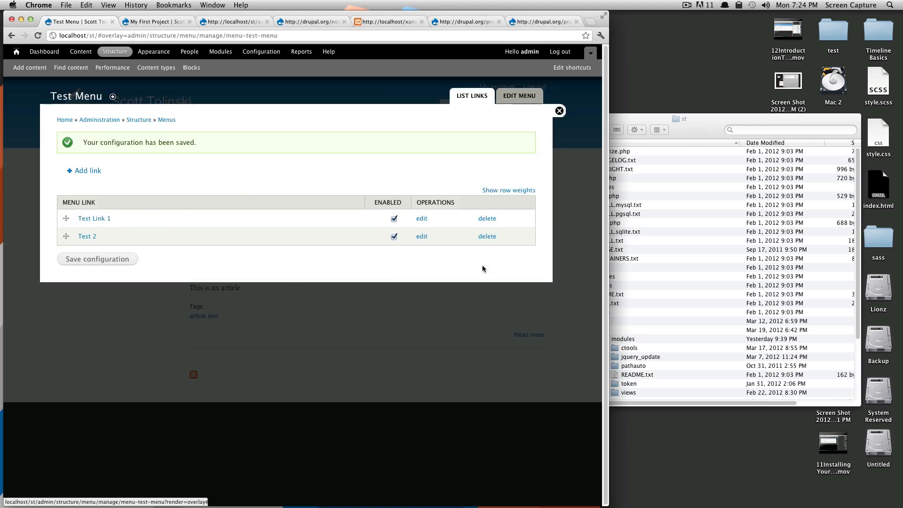
Step: Return to the overview of all menus and look at the Test Menu entry
click(161, 119)
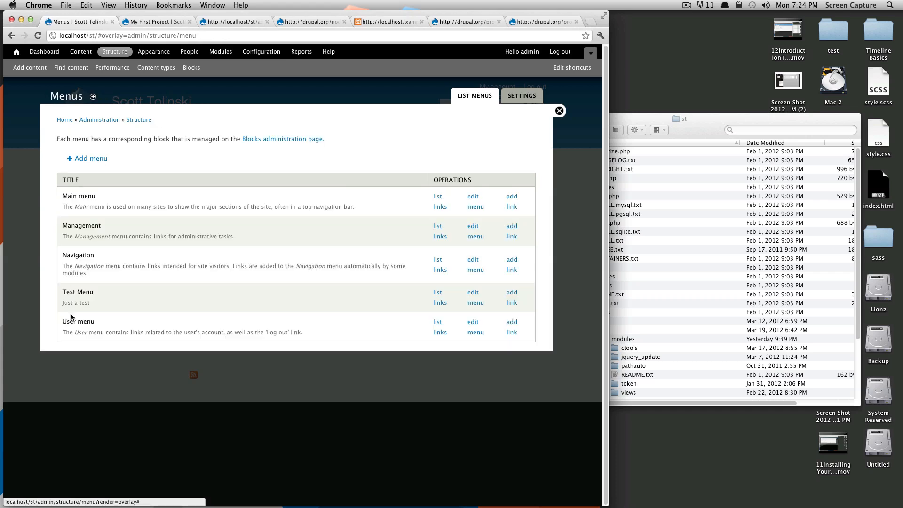
drag(73, 291, 98, 294)
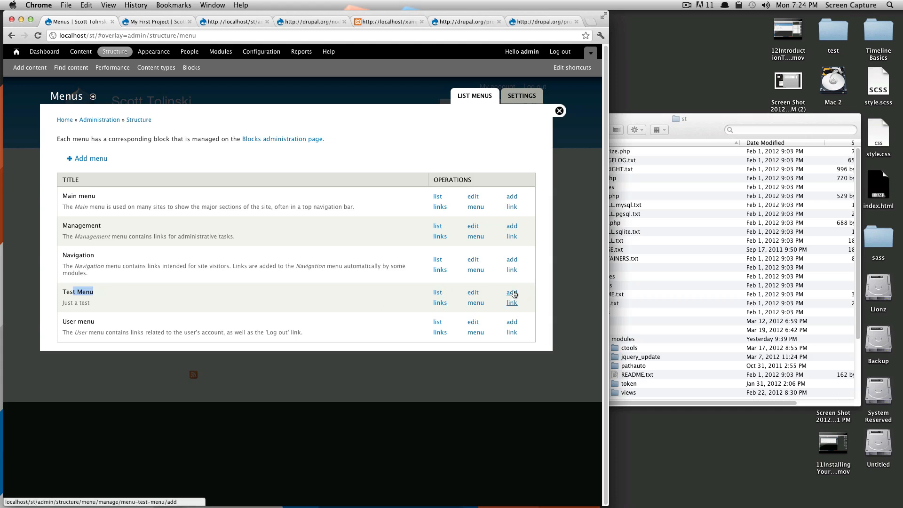
click(126, 296)
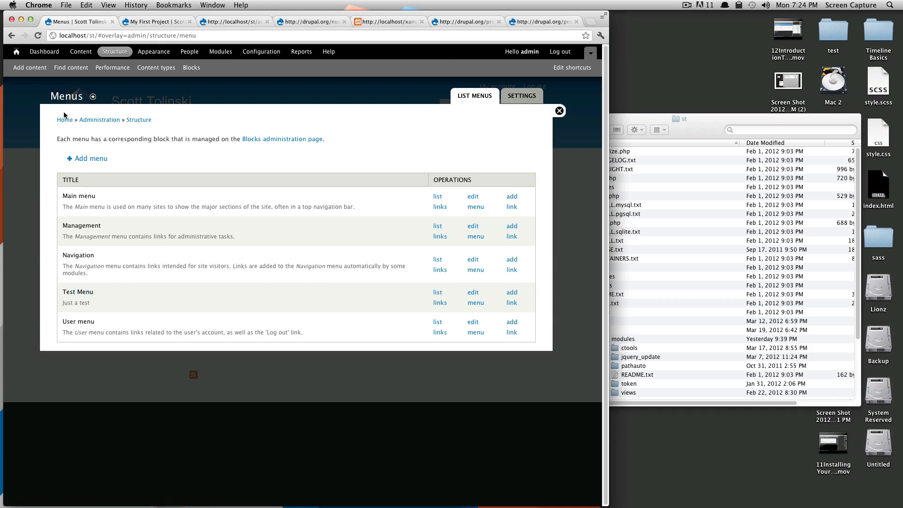
Step: Find the Test Menu block among the disabled blocks in the block administration and open its configuration
click(186, 68)
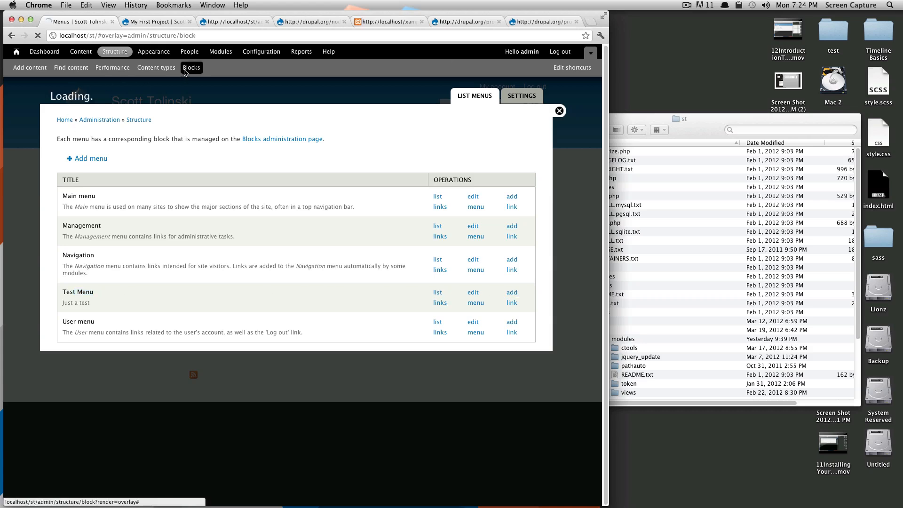
scroll(196, 165, down, 2)
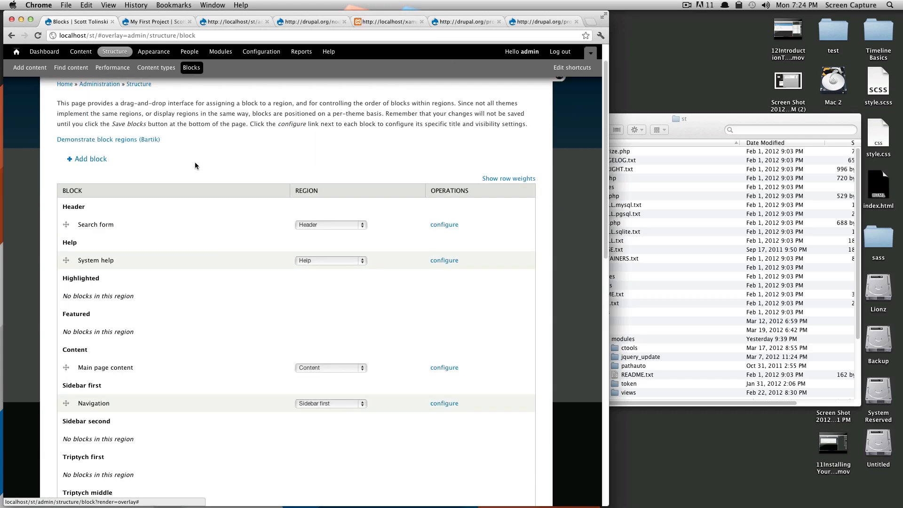
scroll(195, 165, down, 15)
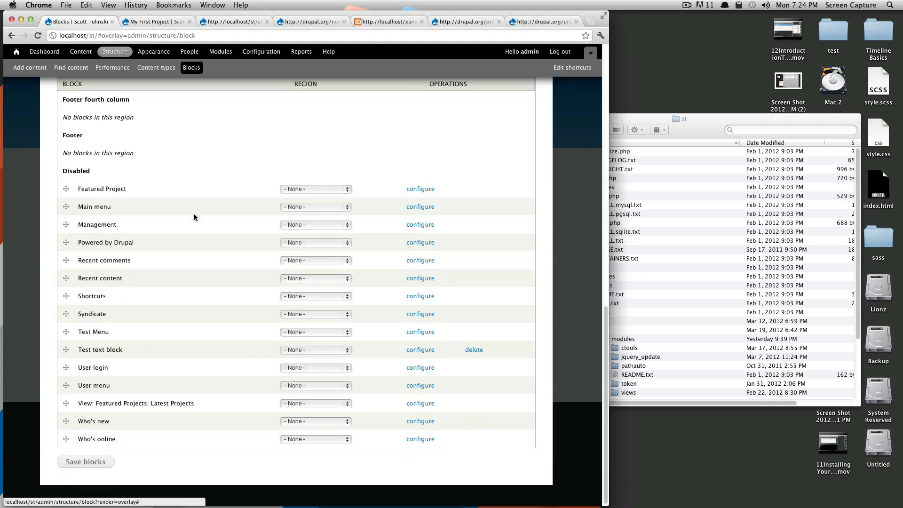
drag(106, 332, 89, 332)
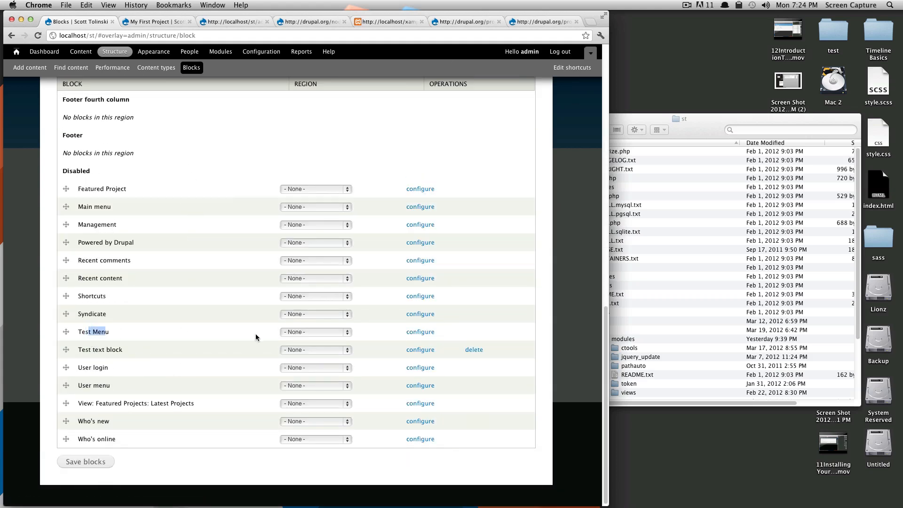
drag(158, 332, 78, 332)
click(418, 333)
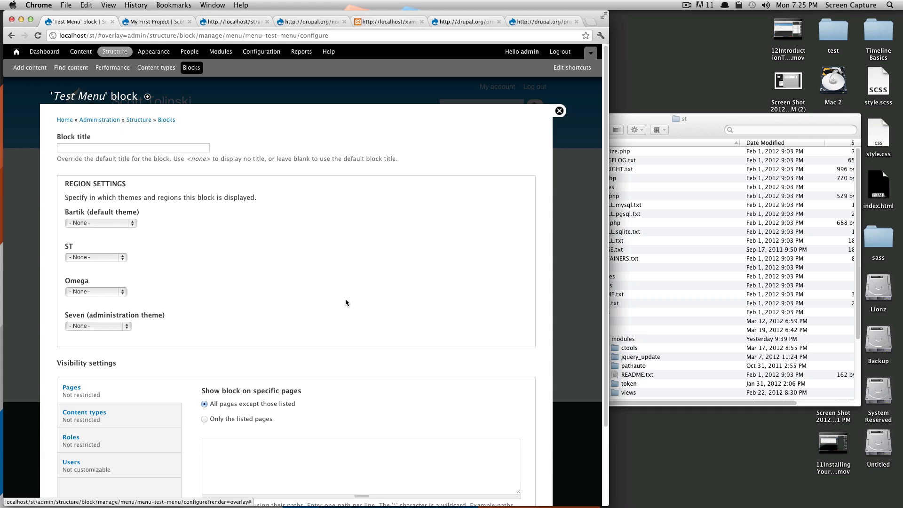
Step: Set the Test Menu block's title to "<none>" so that no title is displayed
click(163, 150)
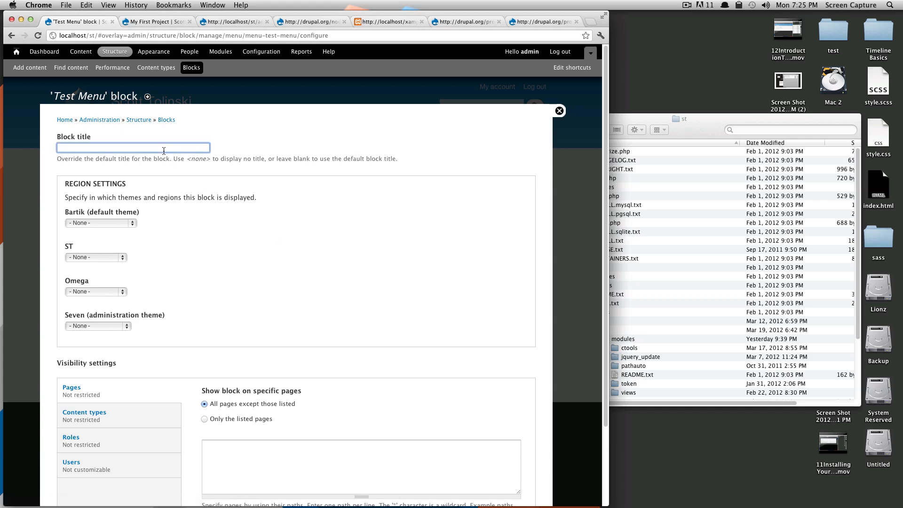
text(<none>)
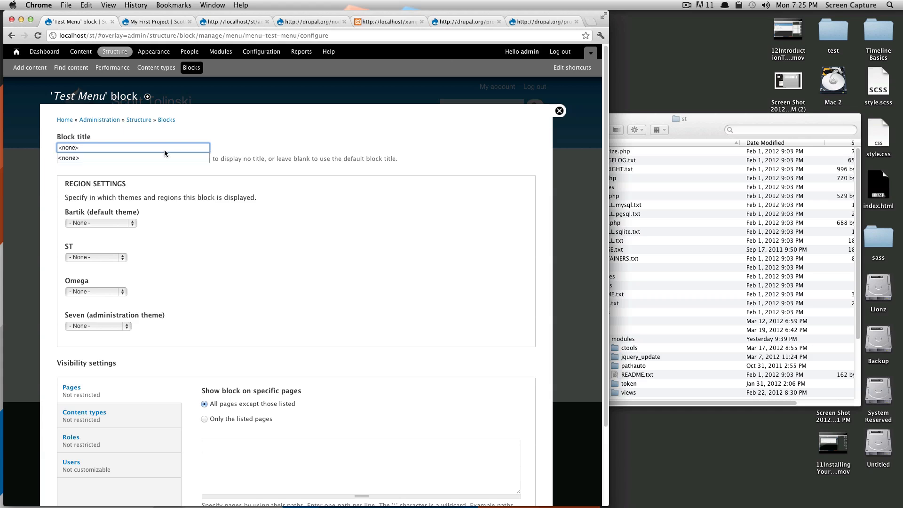
click(187, 210)
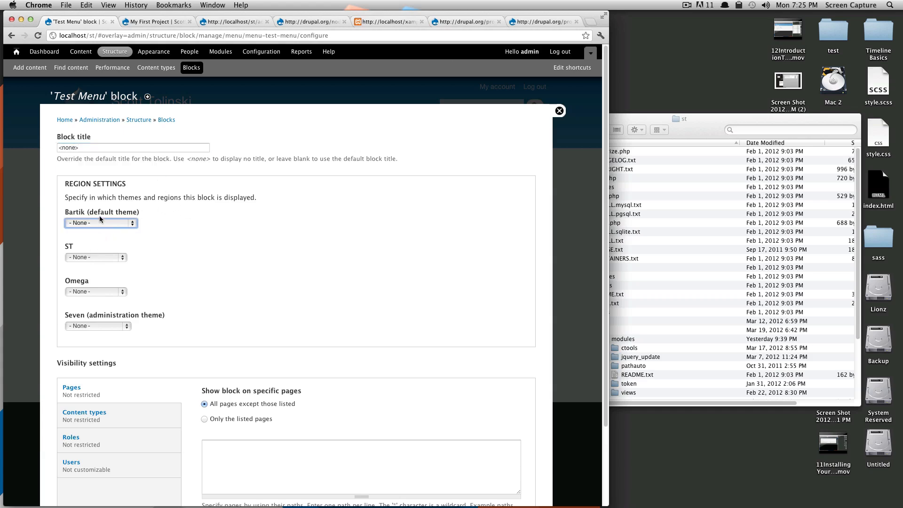
Step: Assign the Test Menu block to the Footer region of the Bartik default theme and save the block
click(100, 219)
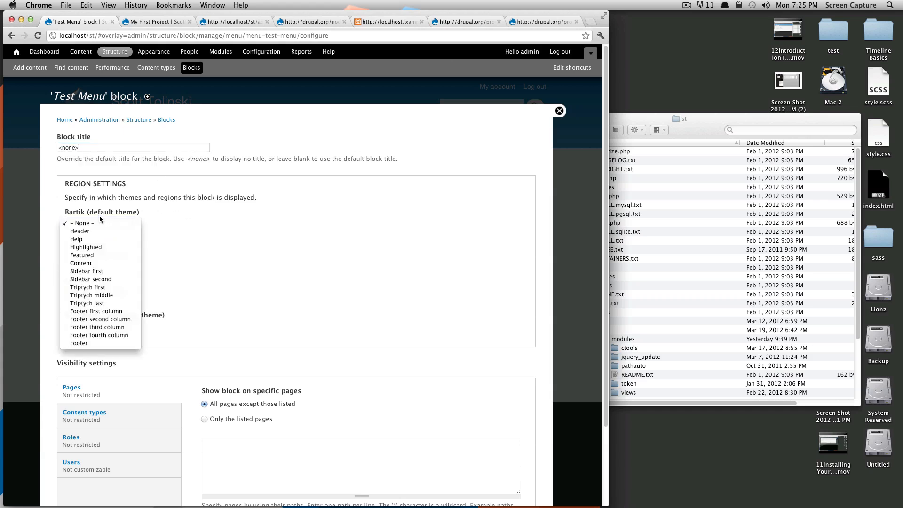
click(110, 343)
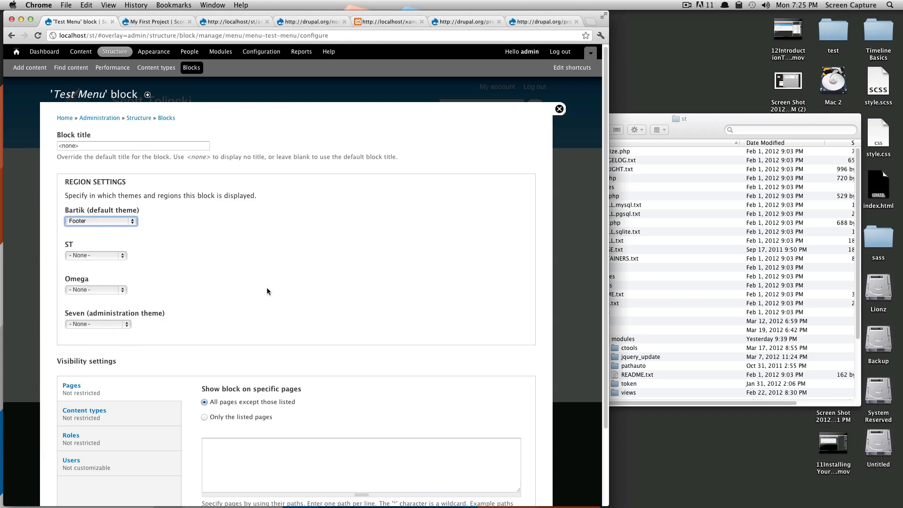
scroll(231, 314, down, 2)
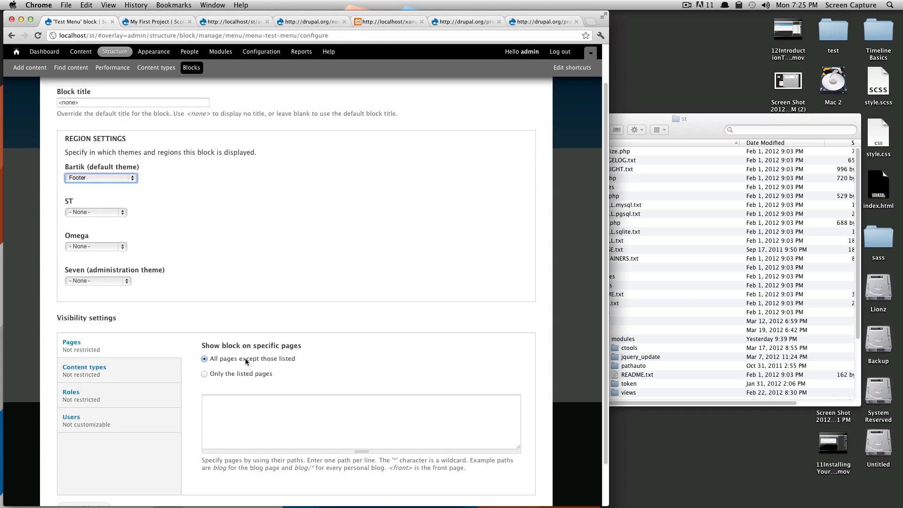
scroll(272, 375, down, 2)
click(78, 462)
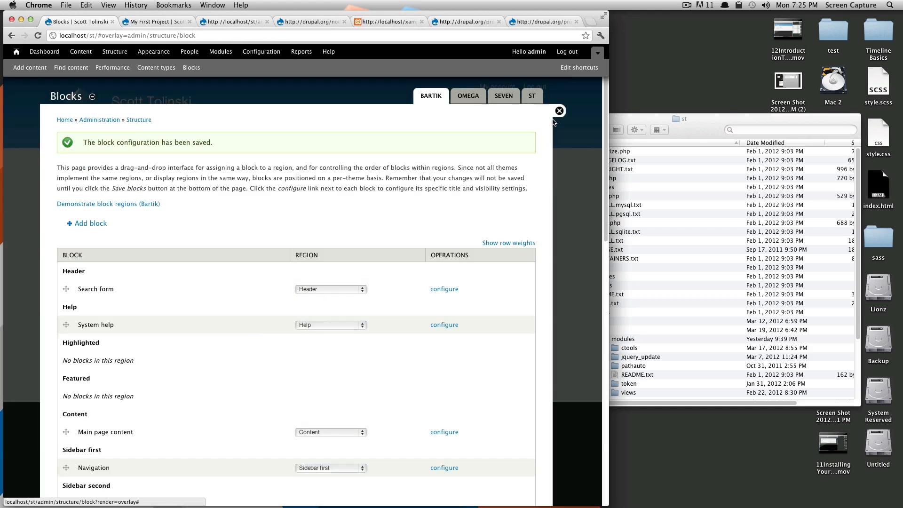
Step: Close the administration overlay and test the Test 2 and Test Link 1 links in the site's footer
click(558, 111)
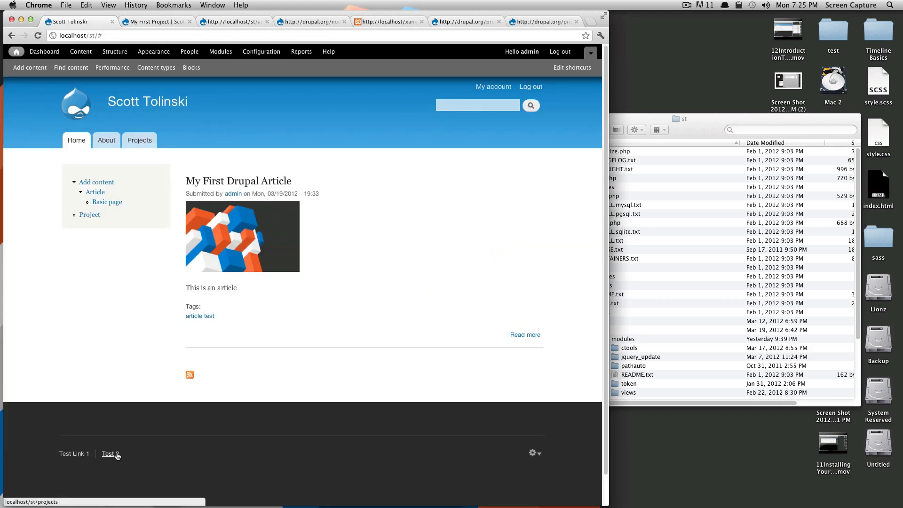
click(83, 454)
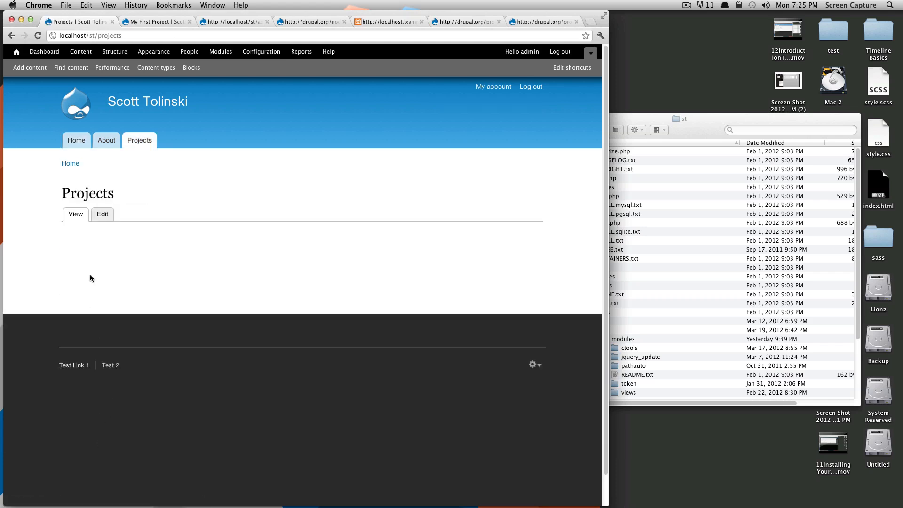
click(74, 366)
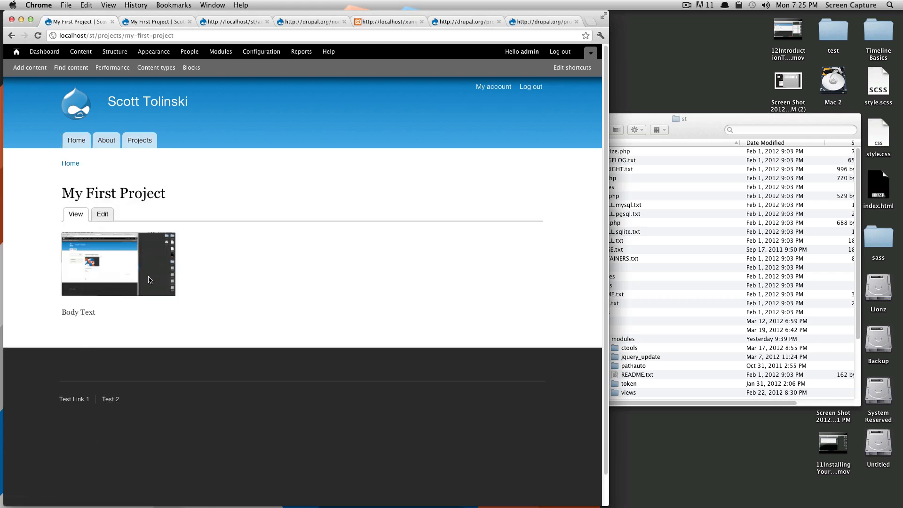
Step: Open the contextual options of the Test Menu block in the footer
mouse_move(498, 399)
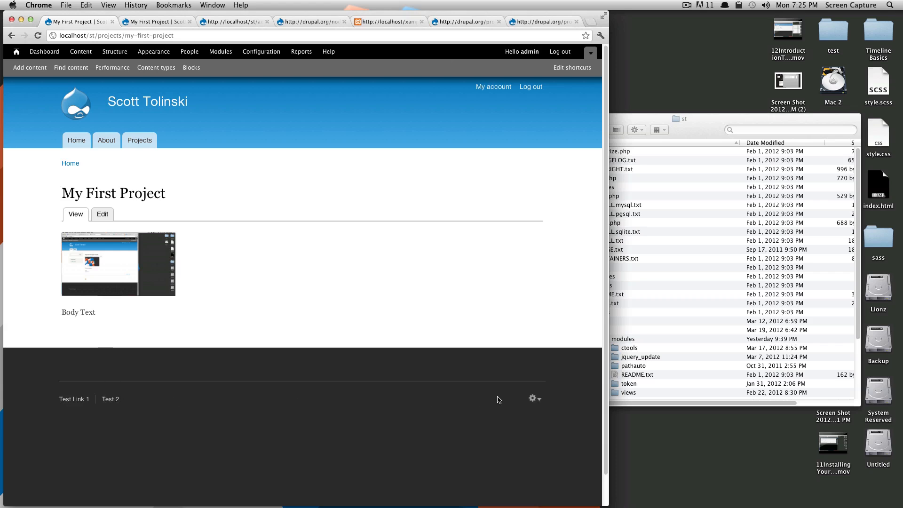
click(534, 400)
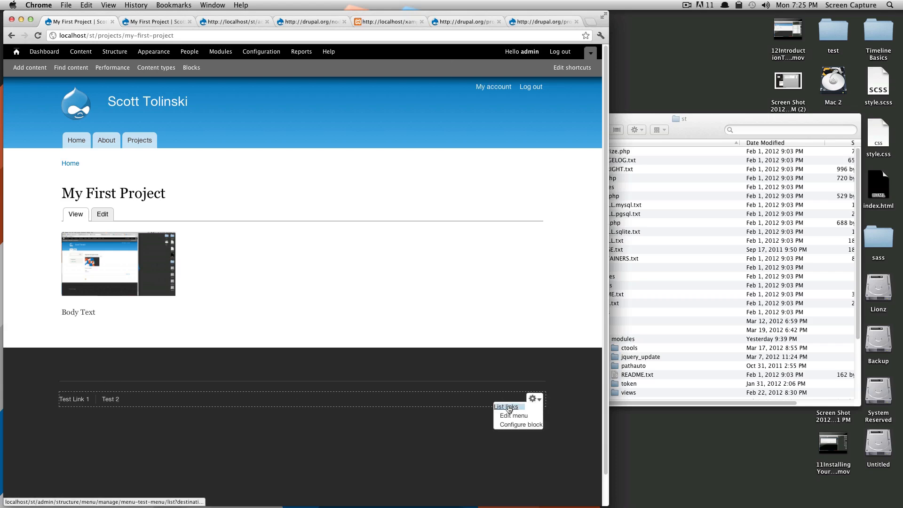